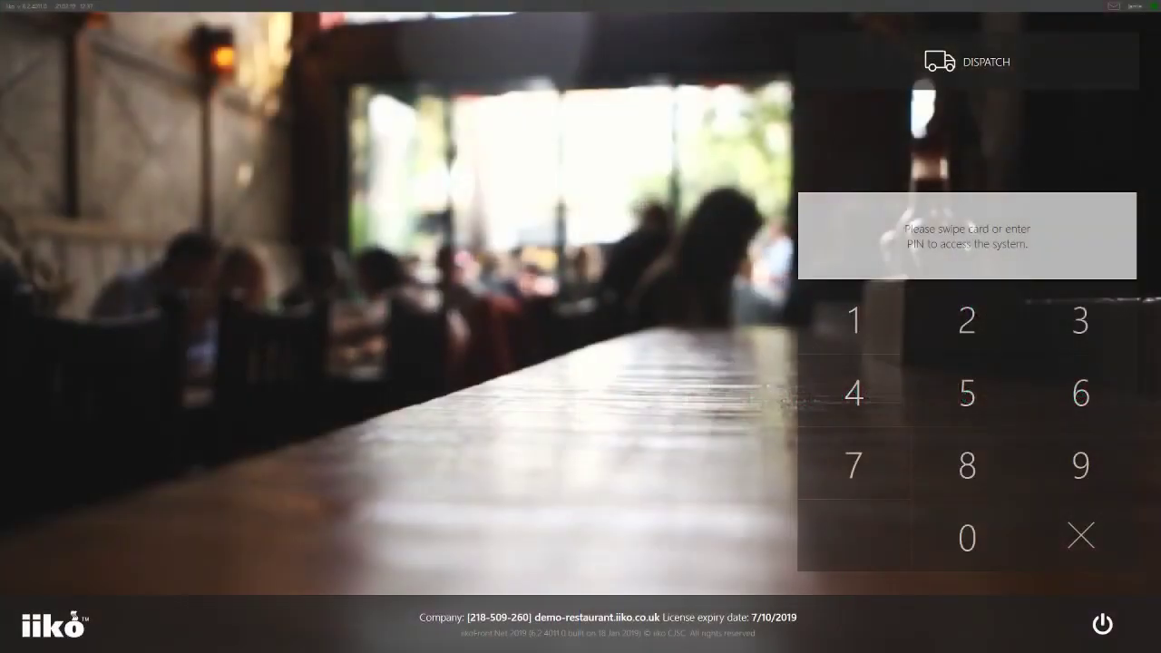
- Log in with the four-digit PIN and start an order on table 23 of the Lower Floor
{"action": "left_click", "coordinate": [967, 443]}
{"action": "left_click", "coordinate": [862, 475]}
{"action": "left_click", "coordinate": [866, 404]}
{"action": "left_click", "coordinate": [865, 403]}
{"action": "left_click", "coordinate": [811, 186]}
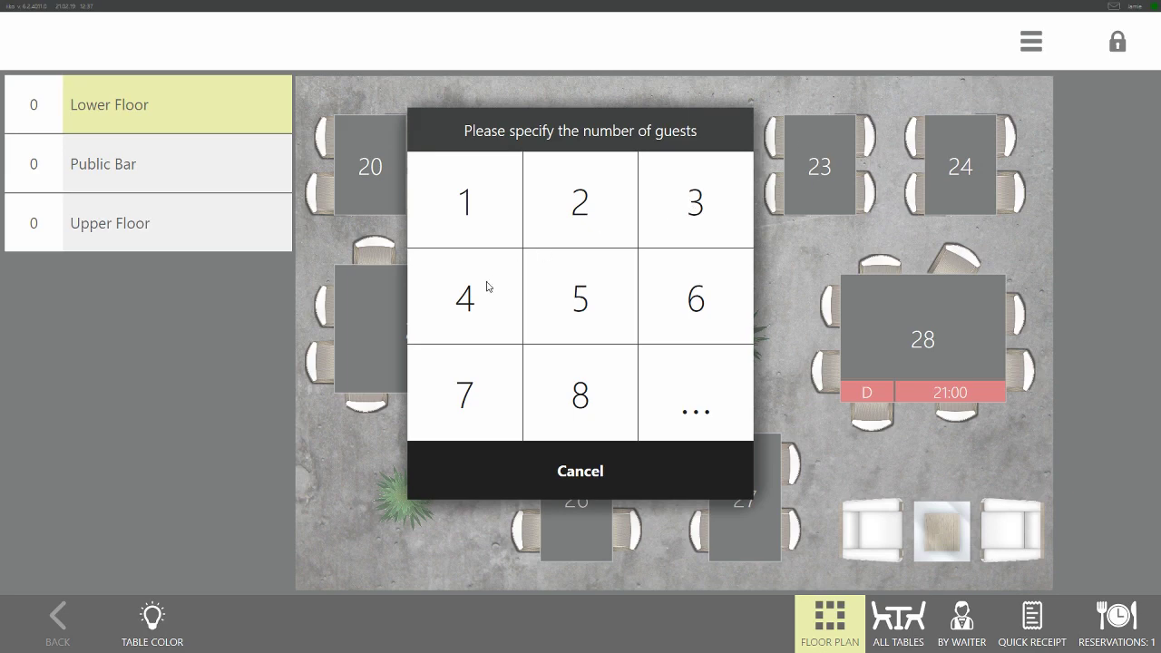
- Set the table 23 party size to 2 guests
{"action": "left_click", "coordinate": [593, 220]}
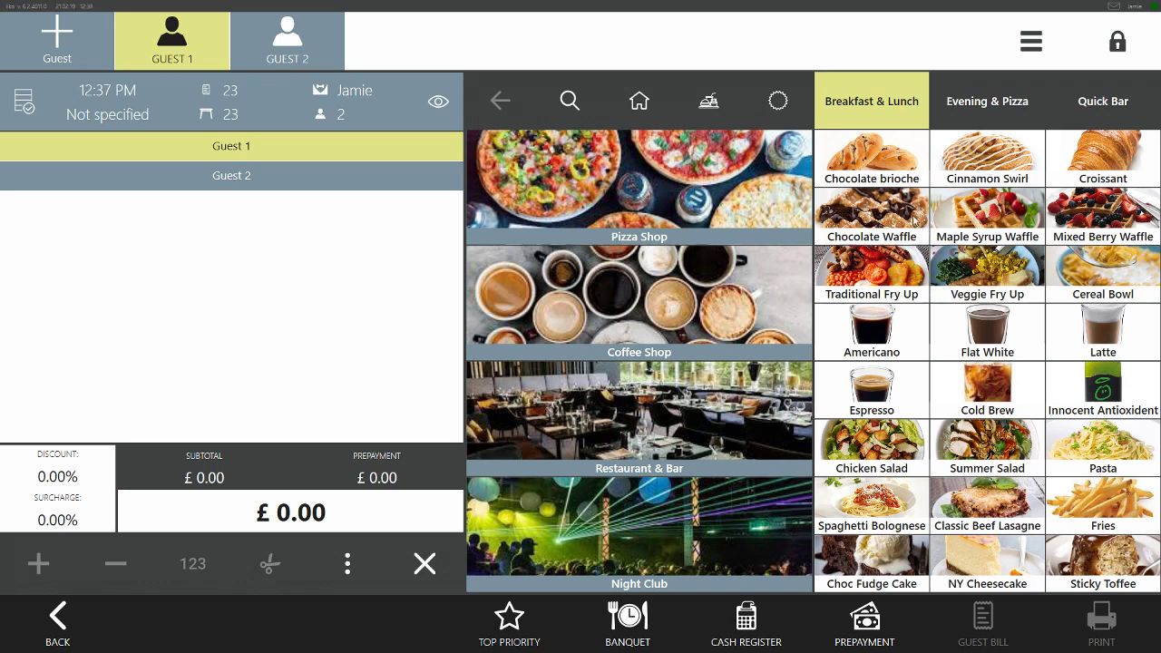
- Add a Chocolate Waffle for Guest 1 and a Mixed Berry Waffle for Guest 2
{"action": "left_click", "coordinate": [914, 218]}
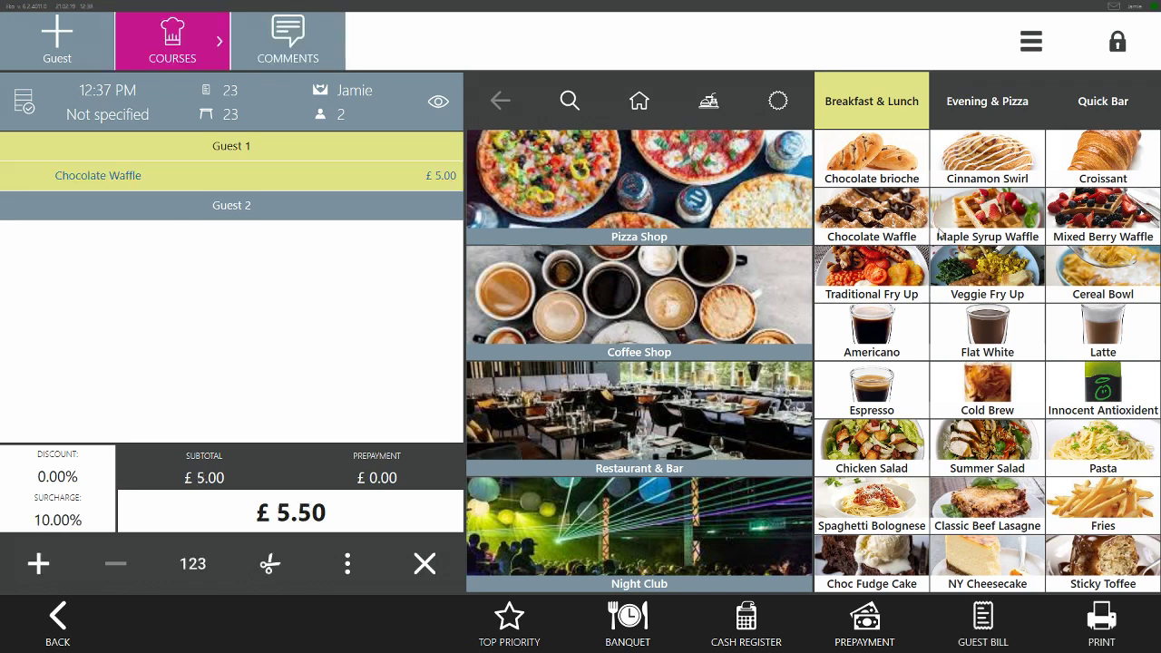
{"action": "left_click", "coordinate": [231, 205]}
{"action": "left_click", "coordinate": [1092, 224]}
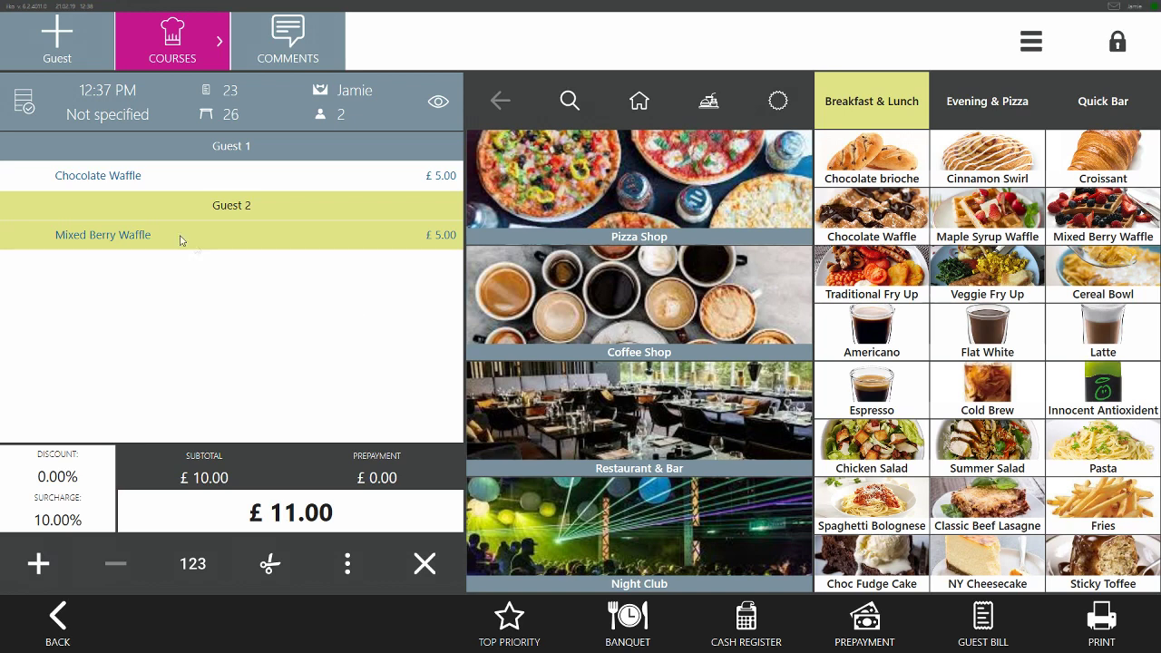
- Add guests 3–5: Traditional Fry Ups for Guests 4 and 5, and a Veggie Fry Up for Guest 3
{"action": "left_click", "coordinate": [54, 56]}
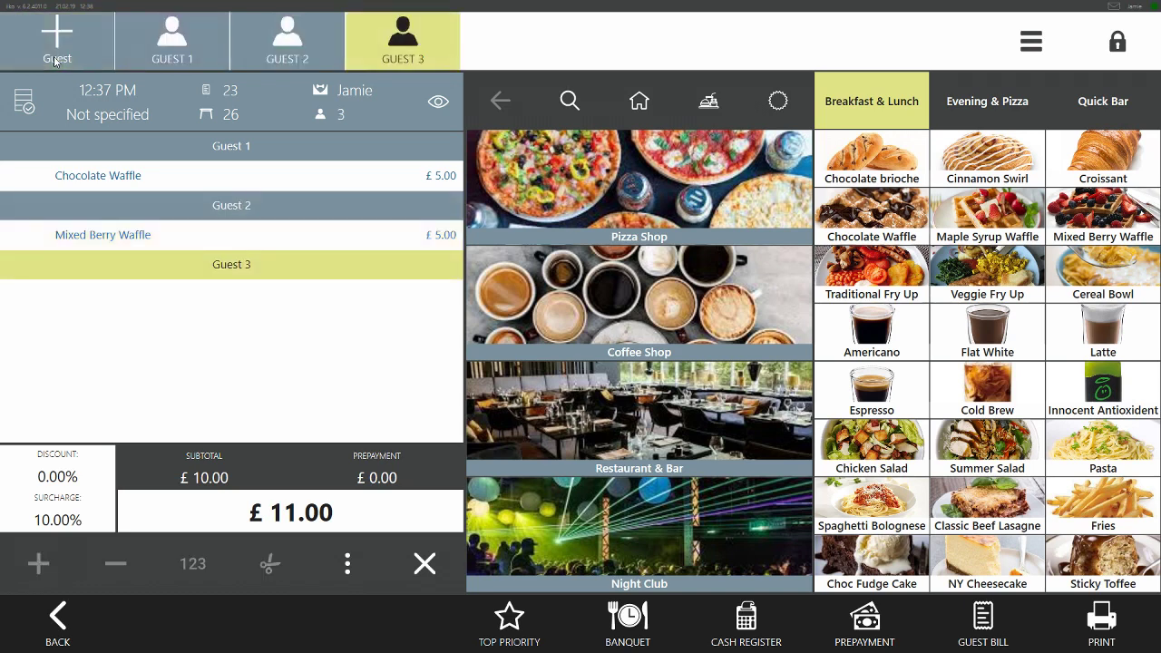
{"action": "left_click", "coordinate": [53, 56]}
{"action": "left_click", "coordinate": [54, 56]}
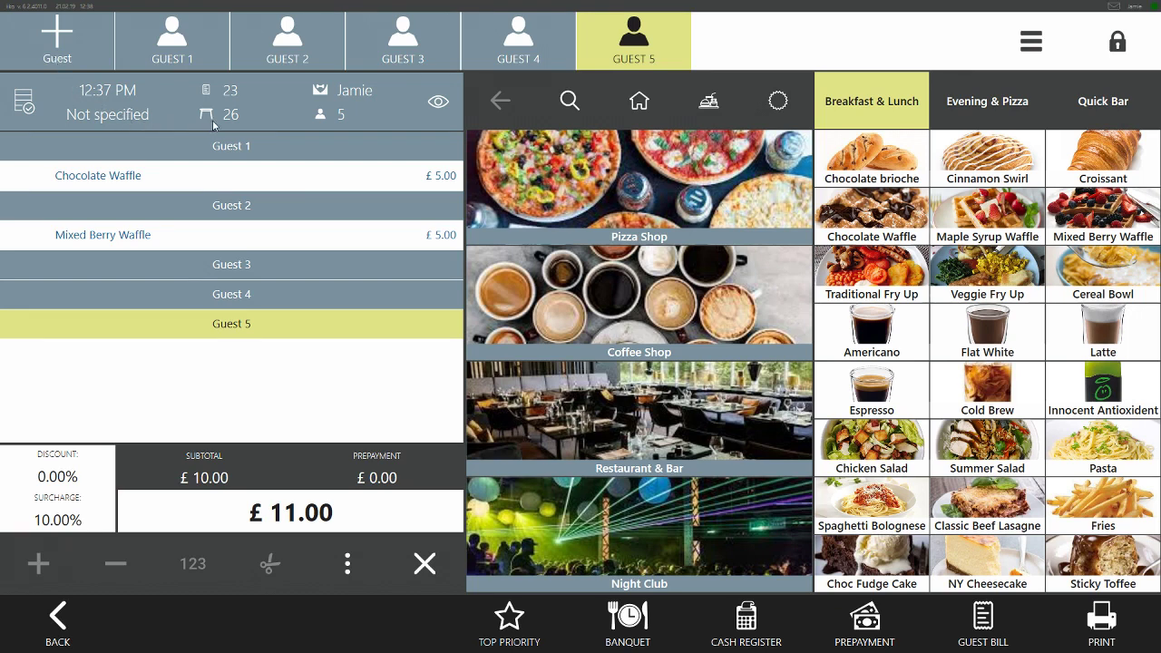
{"action": "left_click", "coordinate": [229, 302]}
{"action": "left_click", "coordinate": [870, 277]}
{"action": "left_click", "coordinate": [237, 355]}
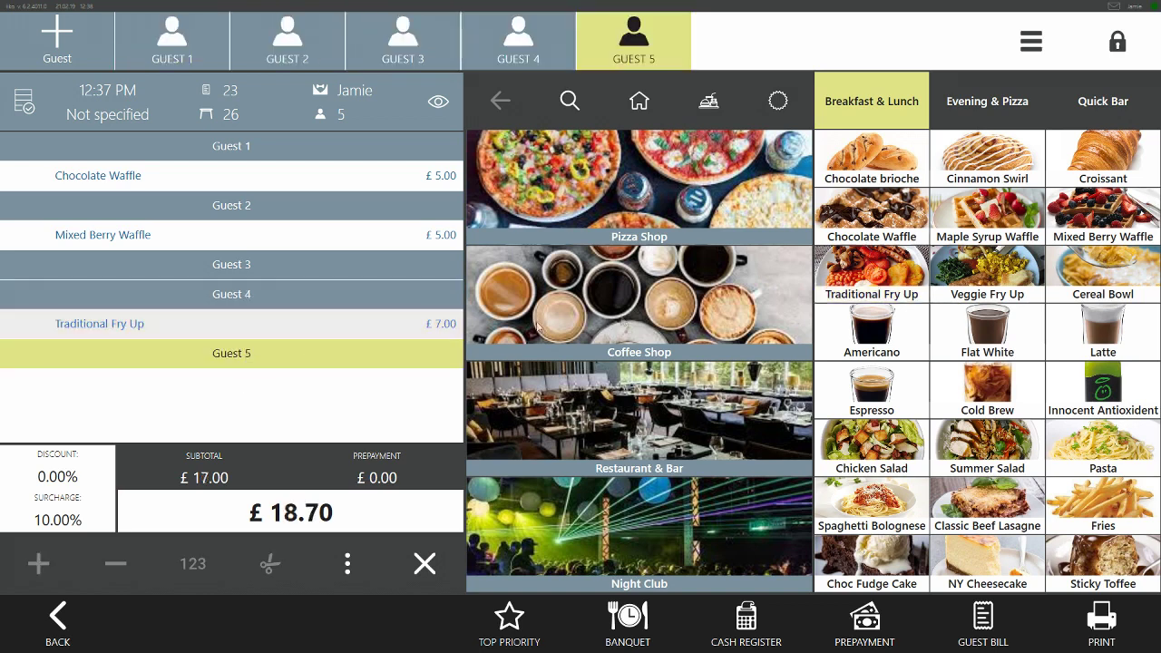
{"action": "left_click", "coordinate": [893, 292]}
{"action": "left_click", "coordinate": [272, 276]}
{"action": "left_click", "coordinate": [982, 283]}
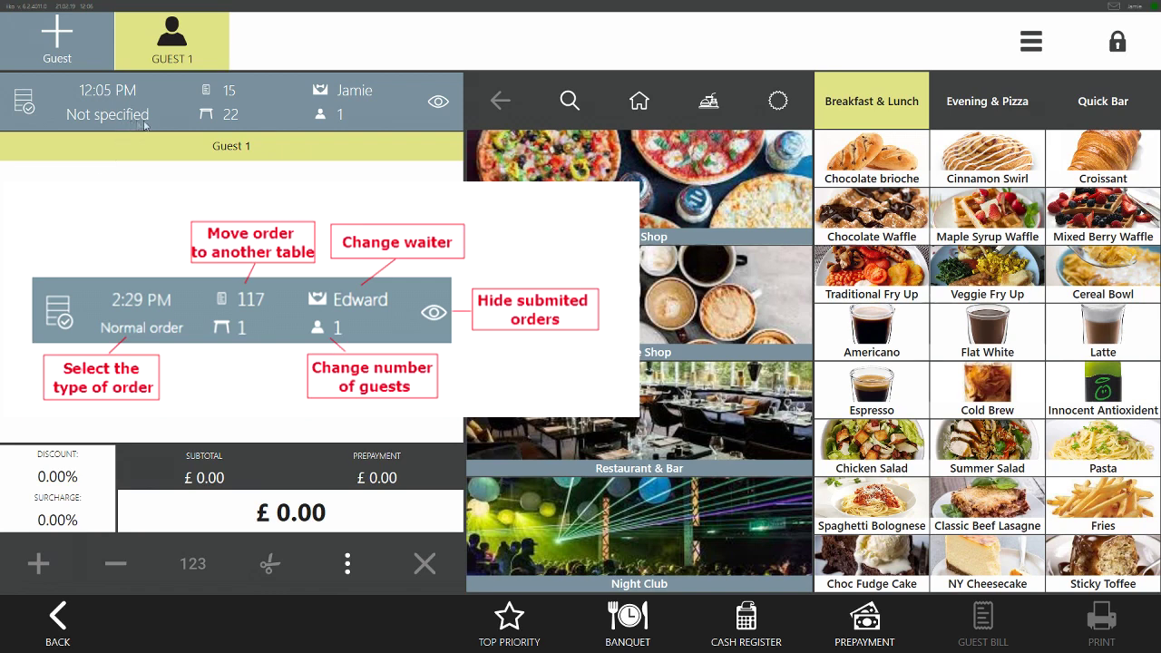
- Check the table, guest-count and waiter header fields, then bring up the Discount/Surcharge list
{"action": "left_click", "coordinate": [216, 118]}
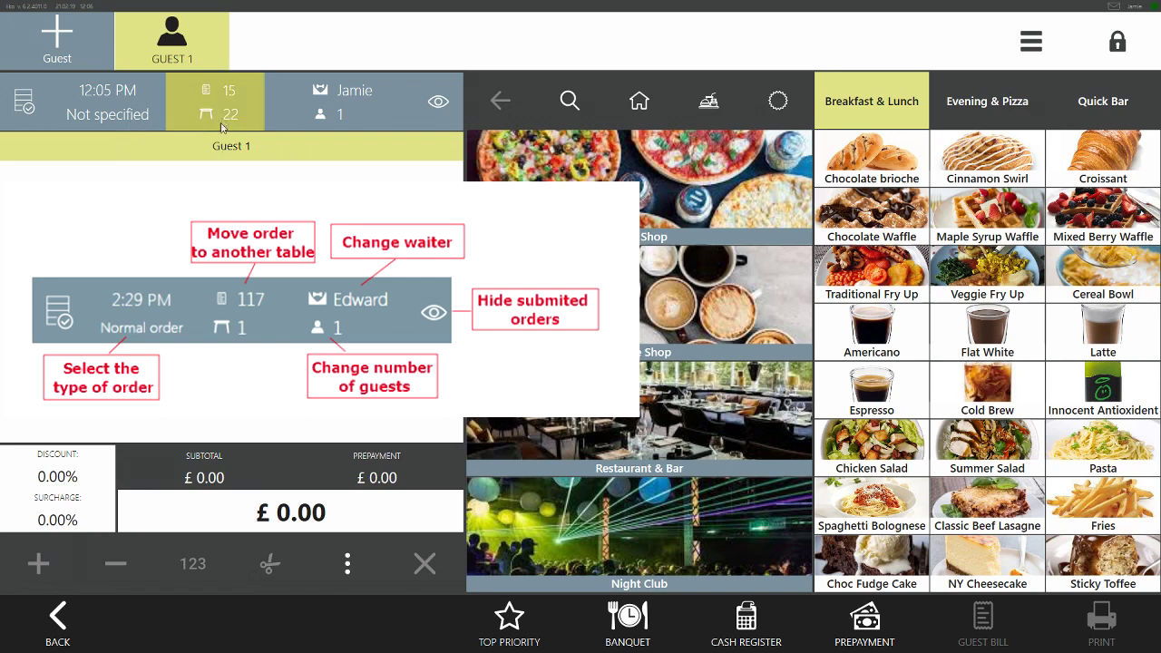
{"action": "left_click", "coordinate": [349, 127]}
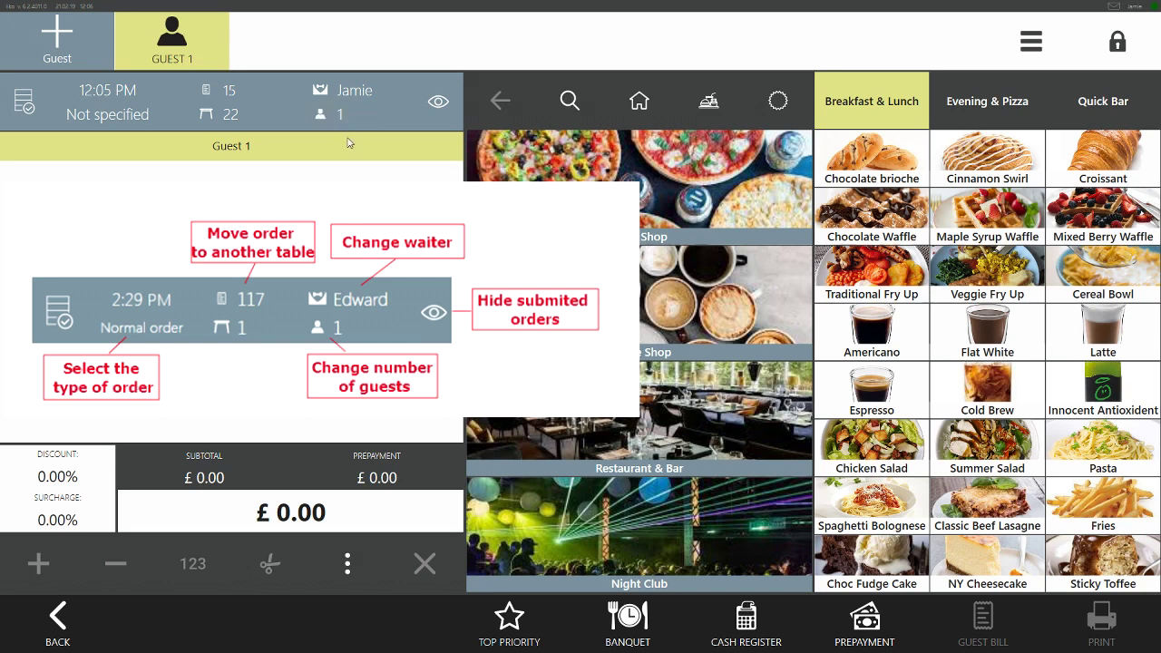
{"action": "left_click", "coordinate": [355, 94]}
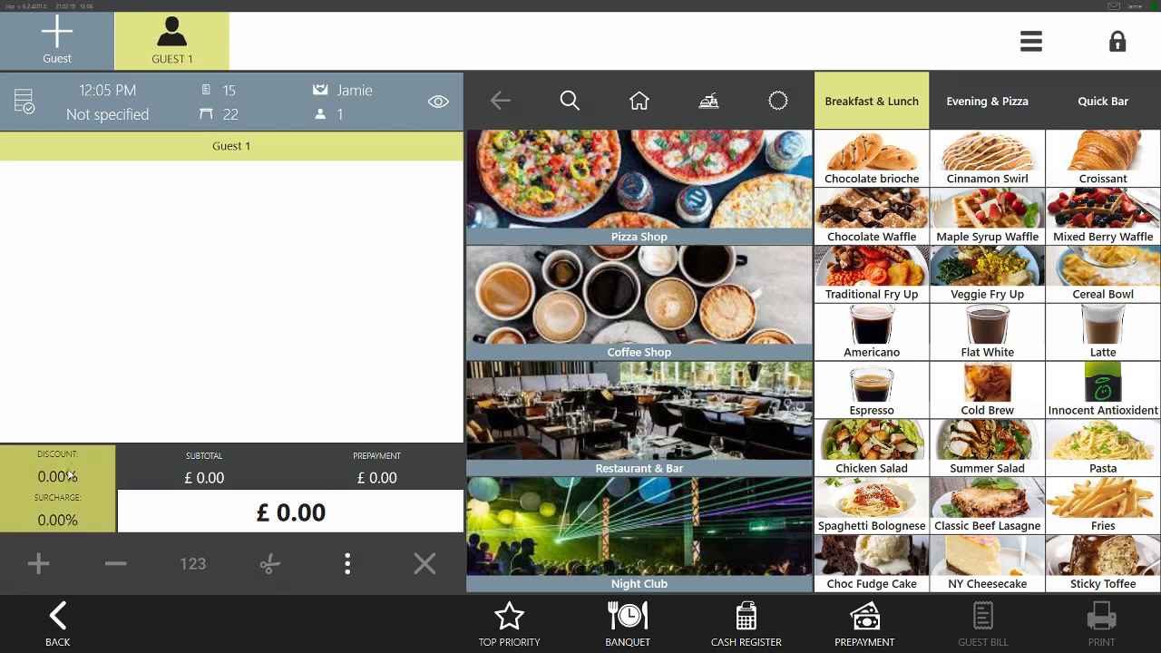
{"action": "left_click", "coordinate": [83, 467]}
{"action": "left_click", "coordinate": [83, 467]}
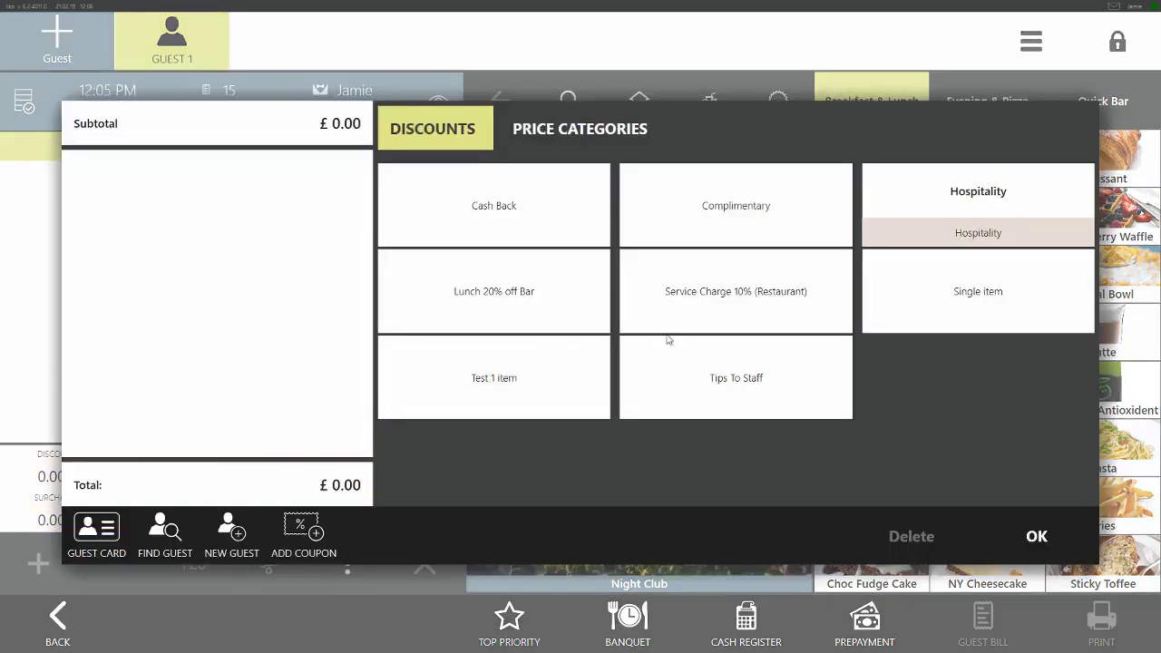
- Apply the Lunch 20% off Bar discount and confirm it
{"action": "left_click", "coordinate": [558, 326]}
{"action": "left_click", "coordinate": [1043, 539]}
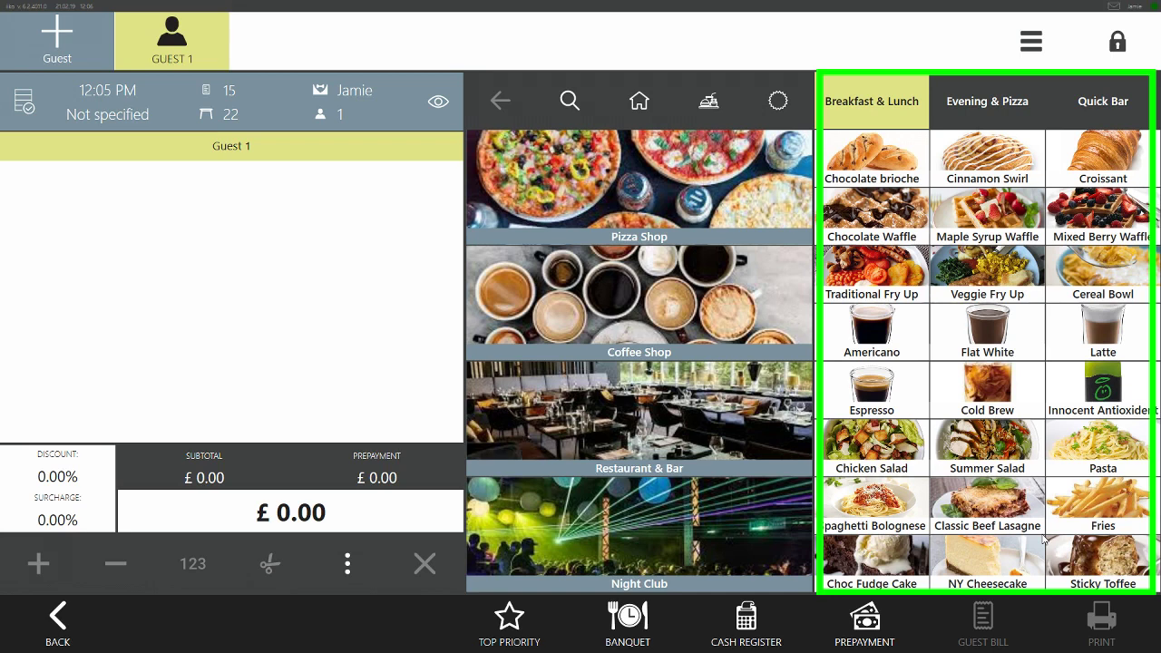
- Add Chocolate, Maple Syrup and Mixed Berry Waffles plus Veggie and Traditional Fry Ups
{"action": "left_click", "coordinate": [863, 218]}
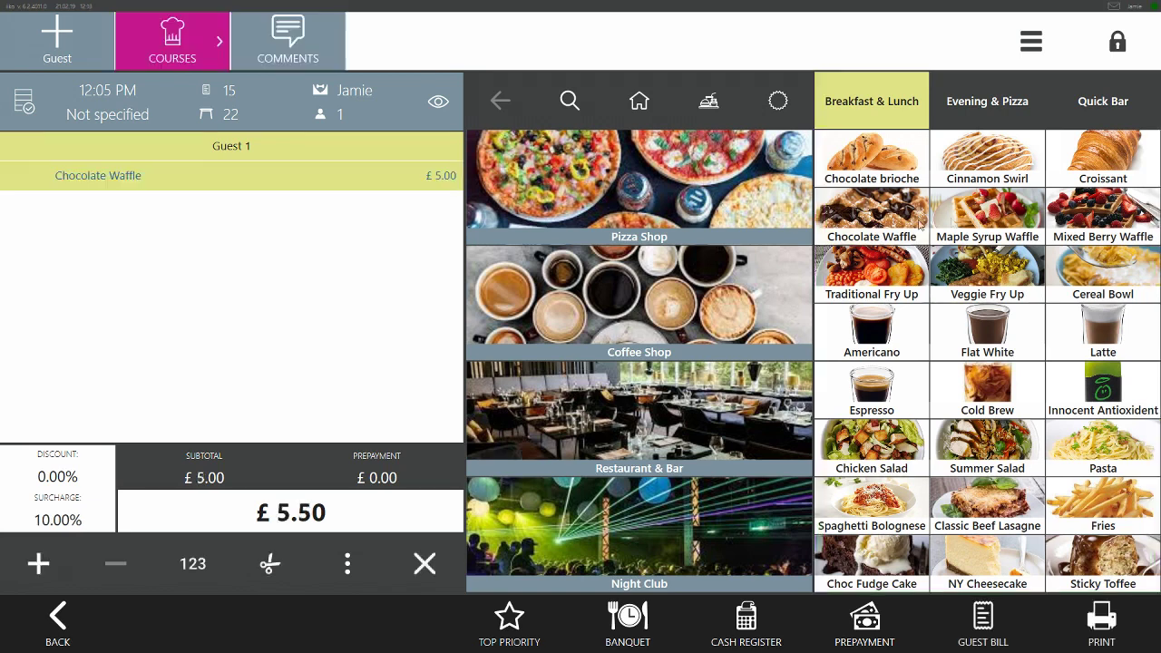
{"action": "left_click", "coordinate": [952, 222]}
{"action": "left_click", "coordinate": [987, 272]}
{"action": "left_click", "coordinate": [871, 273]}
{"action": "left_click", "coordinate": [1103, 218]}
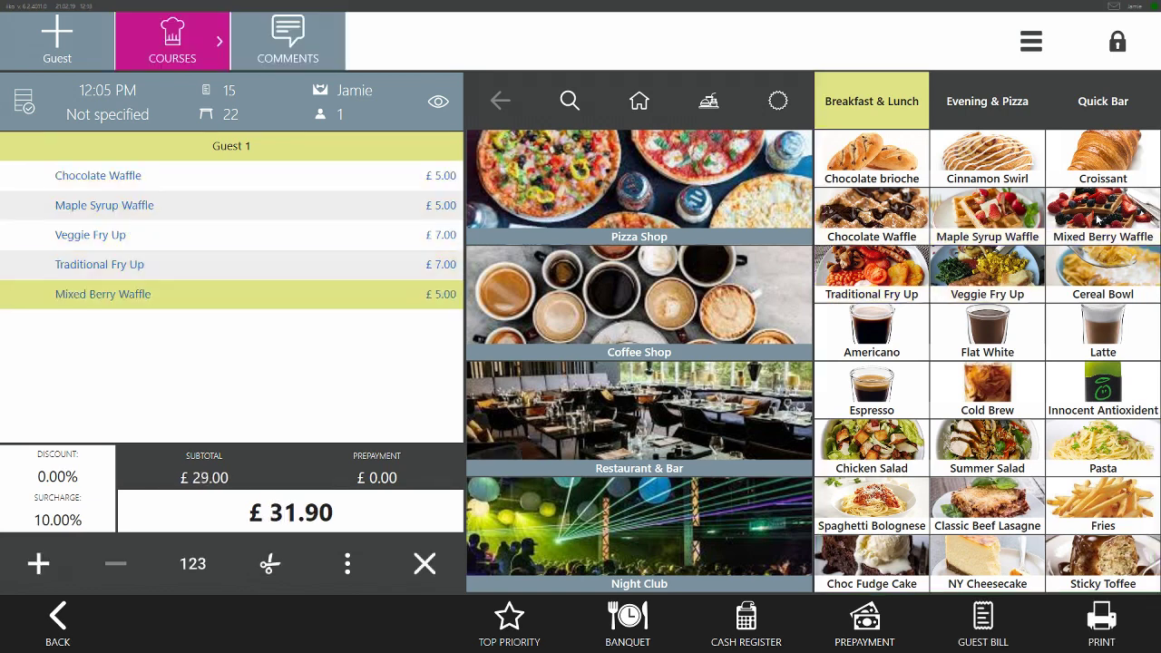
- Delete the Chocolate Waffle, Veggie Fry Up and Traditional Fry Up lines
{"action": "left_click", "coordinate": [97, 189]}
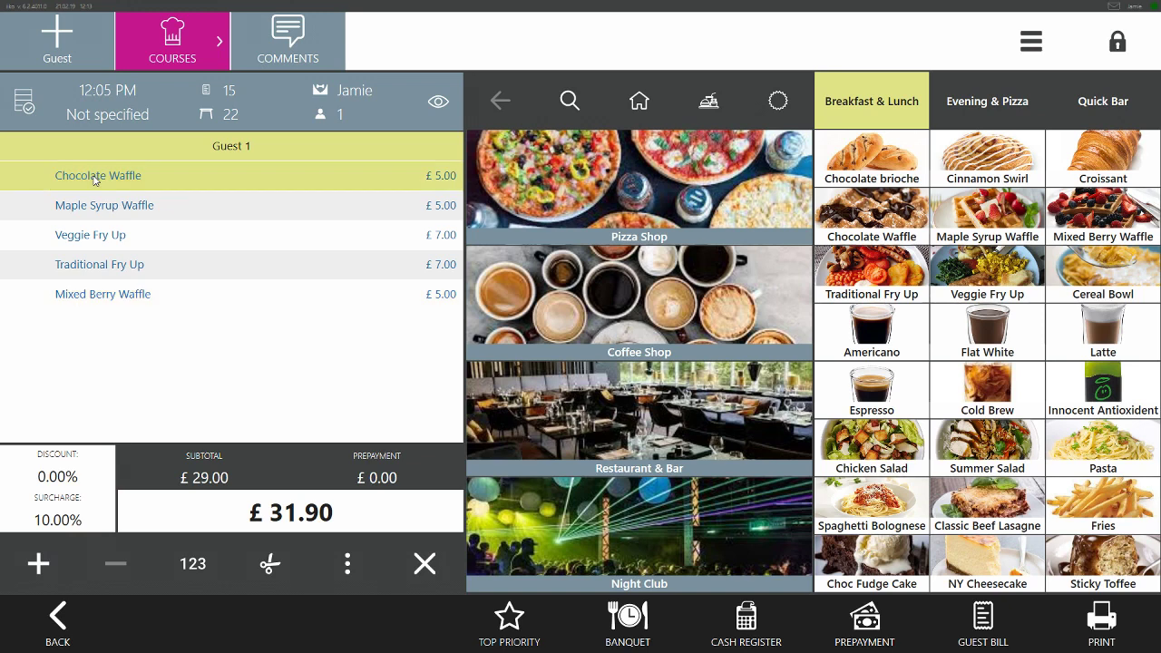
{"action": "left_click", "coordinate": [100, 207]}
{"action": "left_click", "coordinate": [94, 237]}
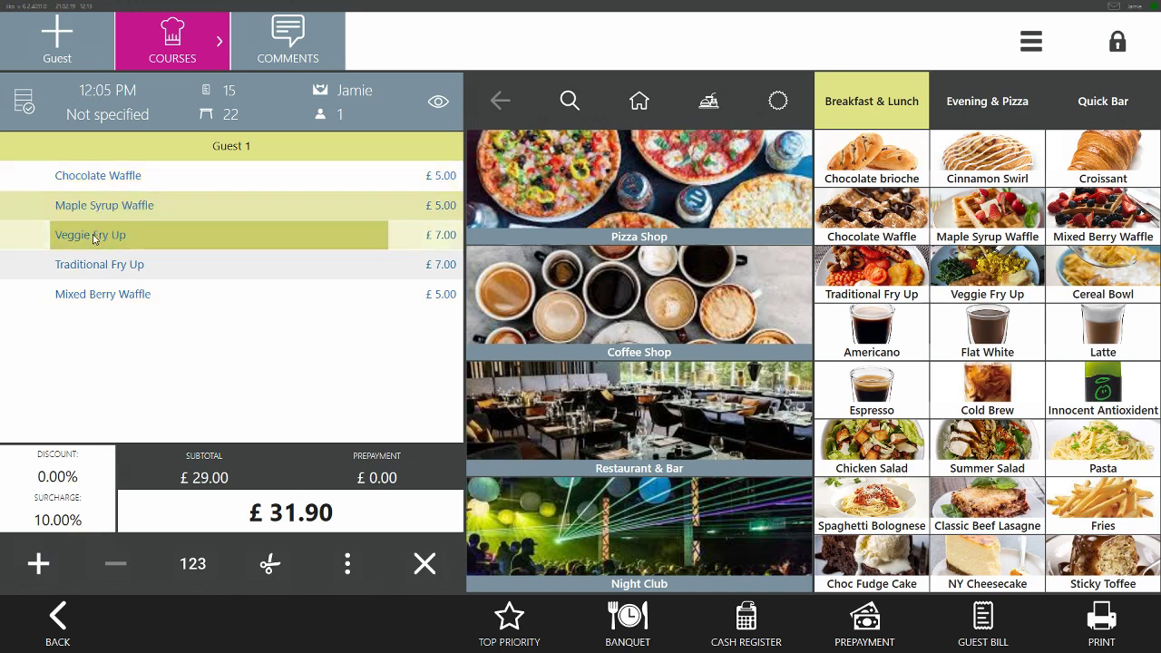
{"action": "left_click", "coordinate": [93, 266]}
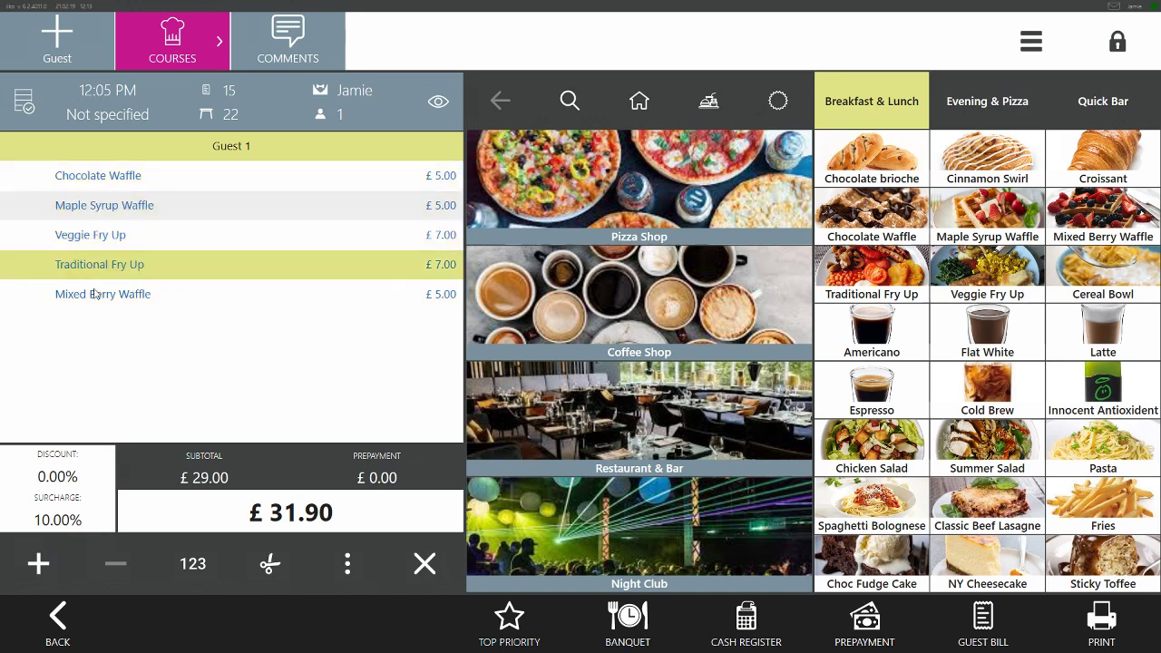
{"action": "left_click", "coordinate": [97, 296]}
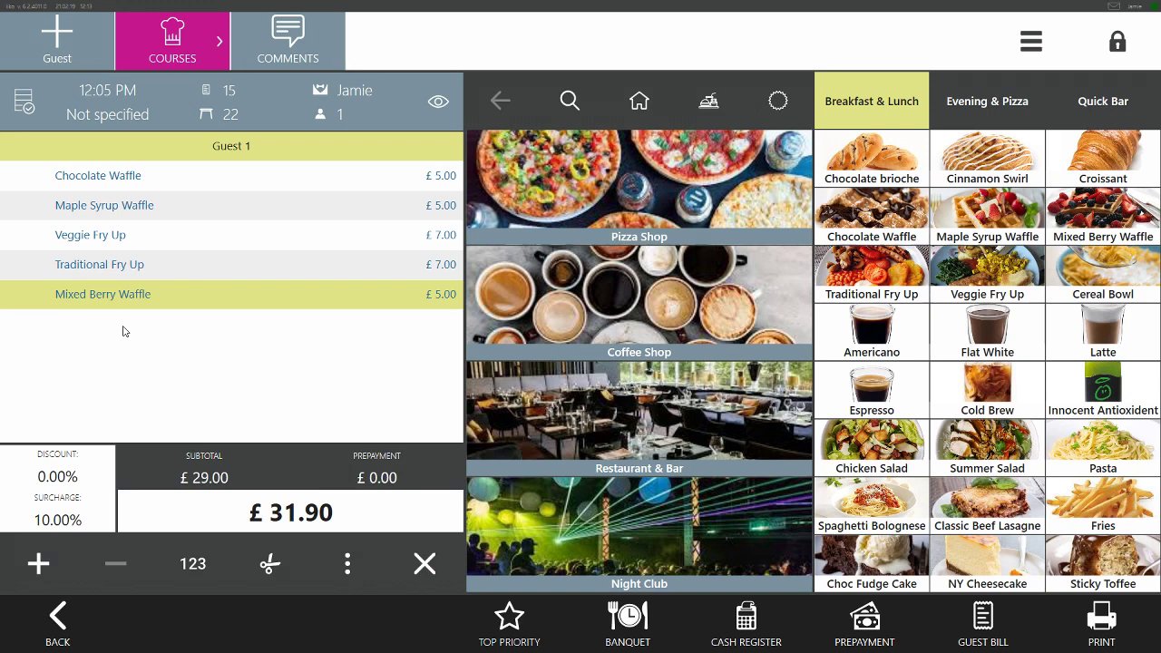
{"action": "left_click", "coordinate": [91, 182]}
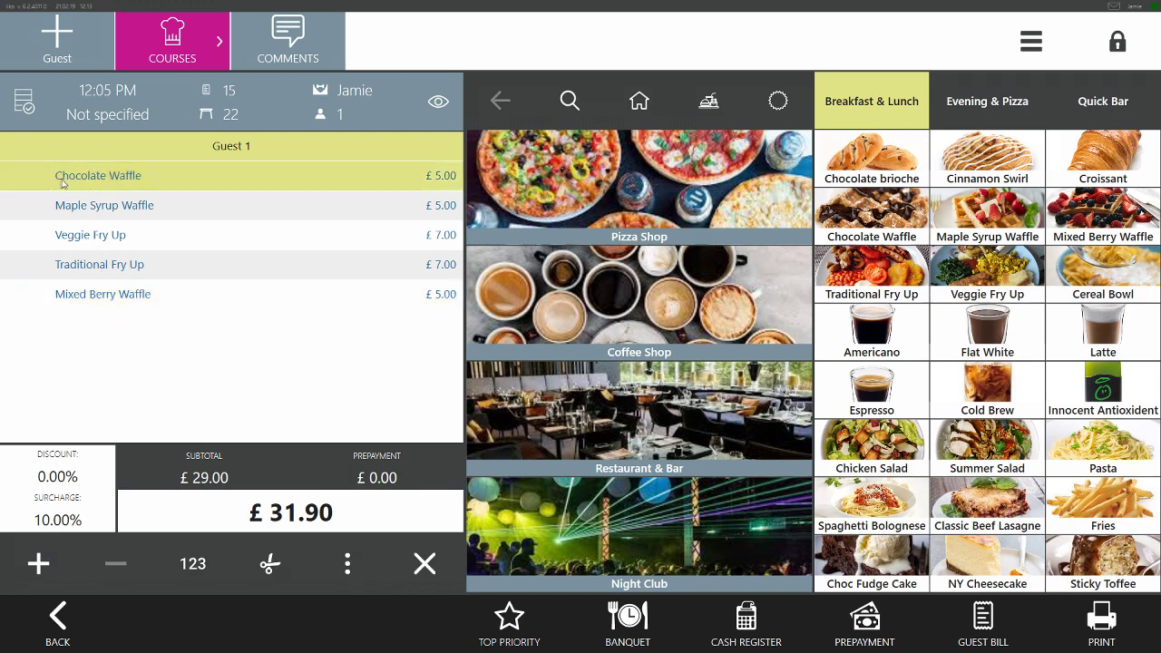
{"action": "left_click", "coordinate": [27, 184]}
{"action": "left_click", "coordinate": [30, 239]}
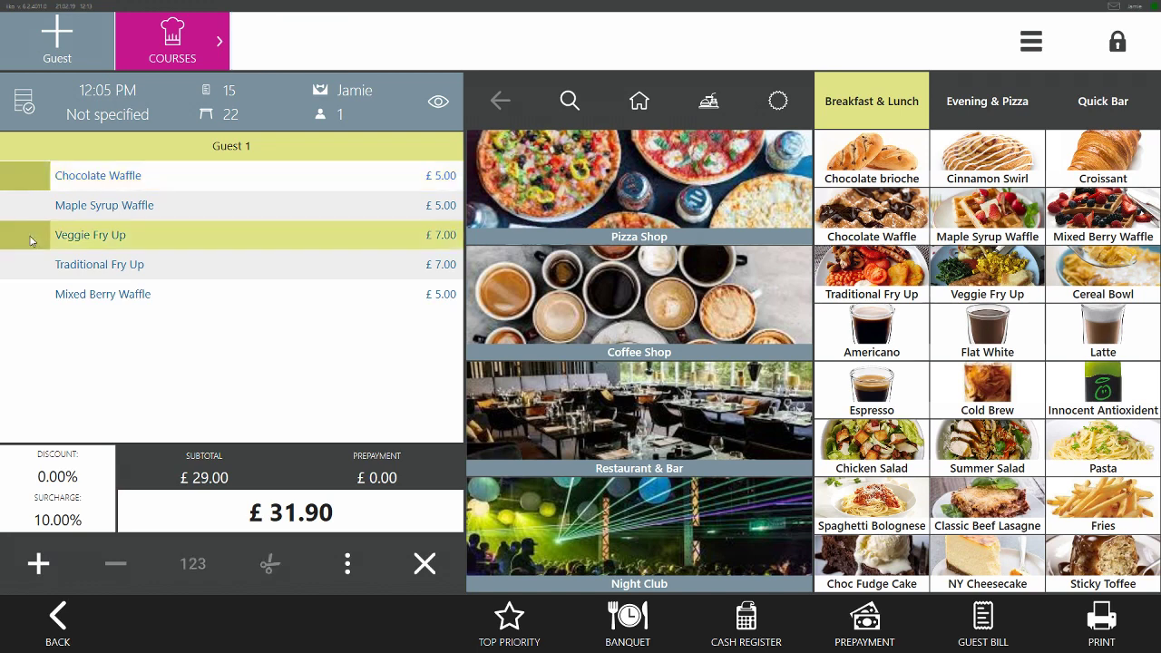
{"action": "left_click", "coordinate": [27, 268]}
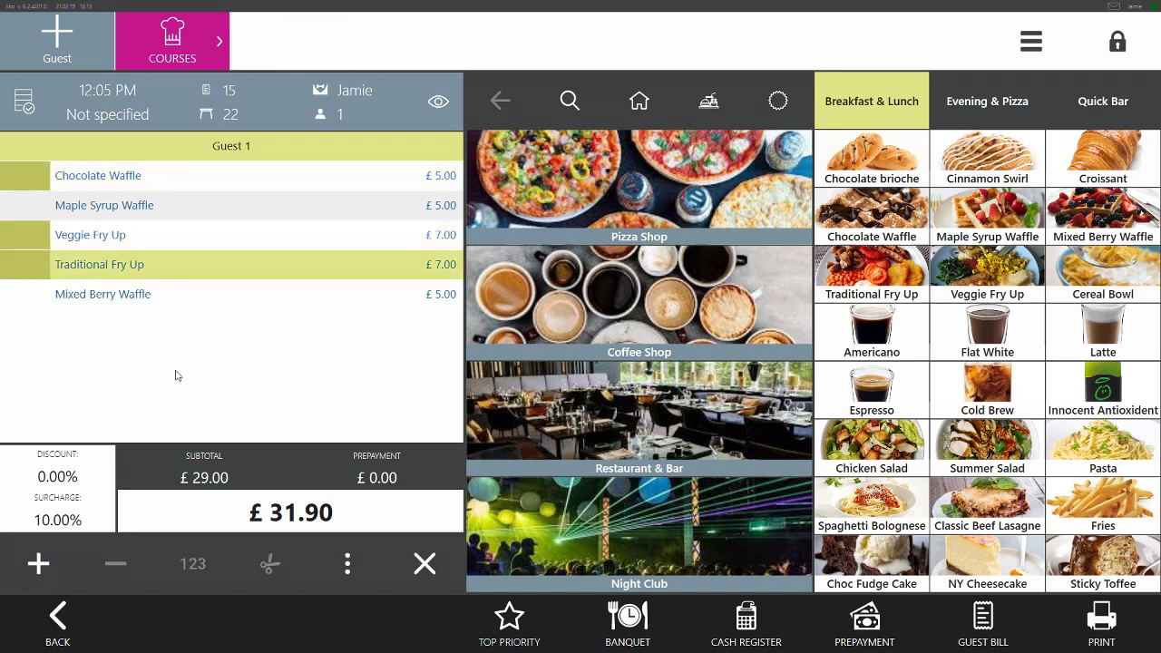
{"action": "left_click", "coordinate": [420, 567]}
{"action": "left_click", "coordinate": [420, 568]}
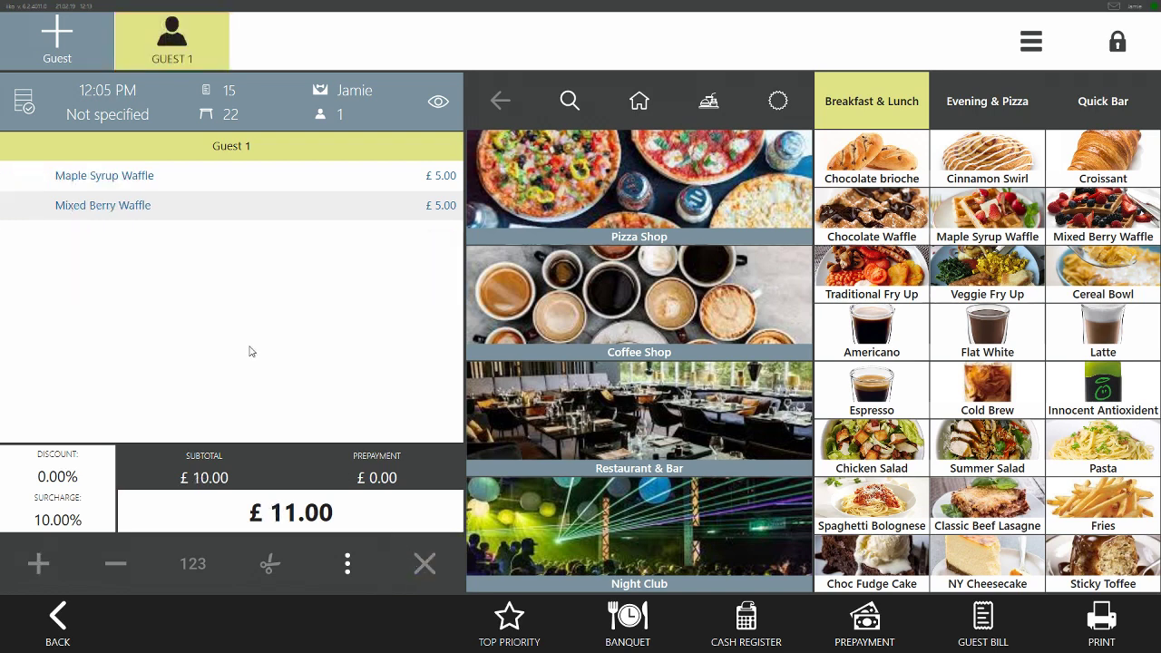
- Add a Maple Syrup Waffle, Veggie Fry Up and Chocolate Waffle, removing a Cinnamon Swirl
{"action": "left_click", "coordinate": [968, 263]}
{"action": "left_click", "coordinate": [968, 227]}
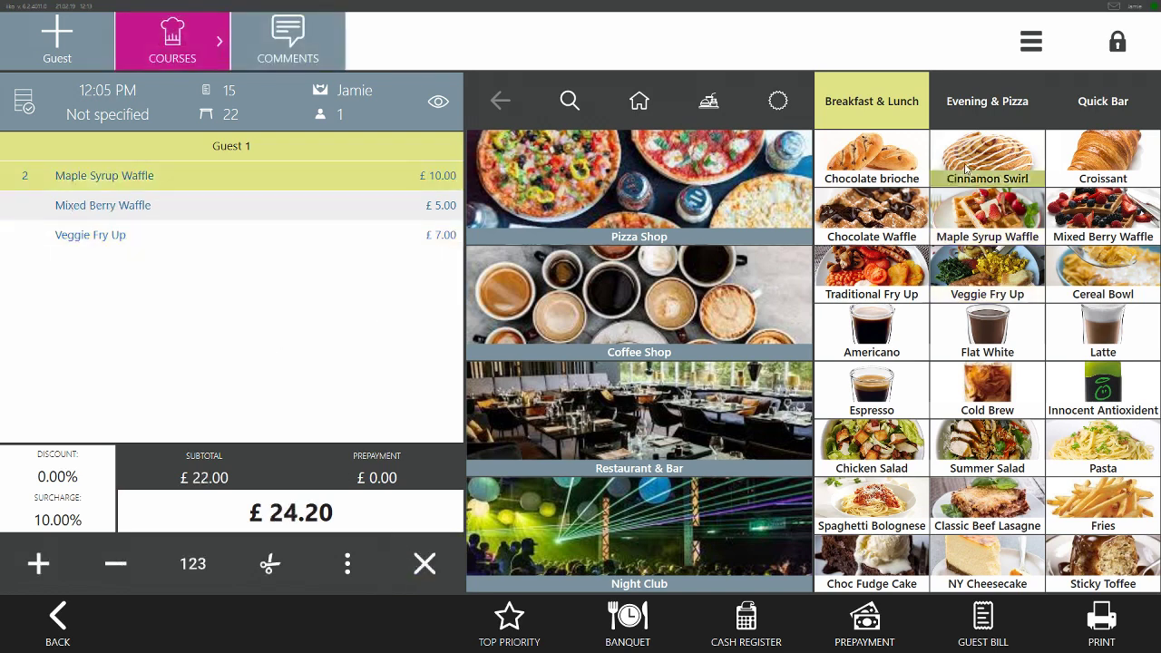
{"action": "left_click", "coordinate": [967, 169]}
{"action": "left_click", "coordinate": [424, 564]}
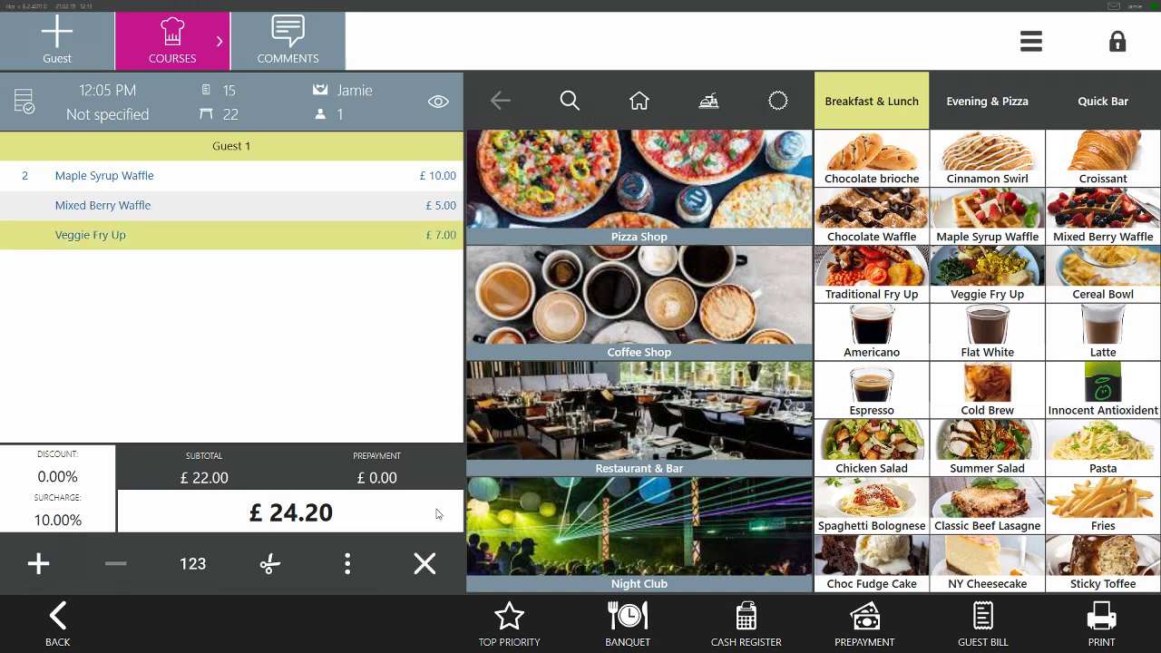
{"action": "left_click", "coordinate": [853, 225]}
- Mark every line of the order and delete all dishes
{"action": "left_click", "coordinate": [227, 175]}
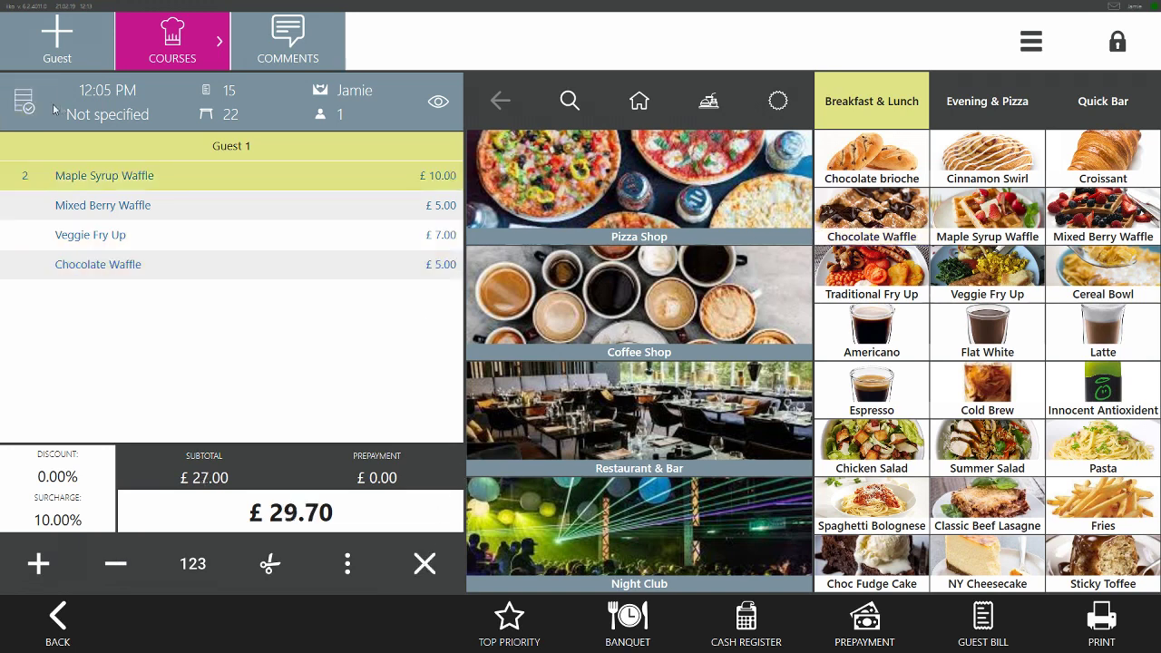
{"action": "left_click", "coordinate": [23, 102]}
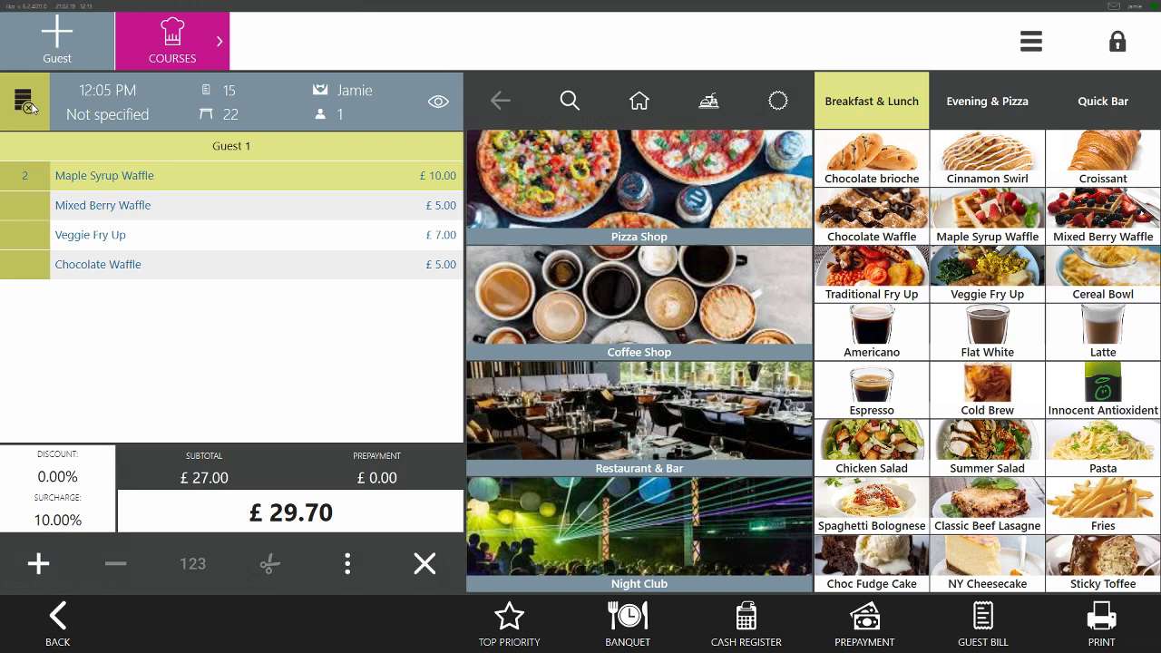
{"action": "left_click", "coordinate": [429, 558]}
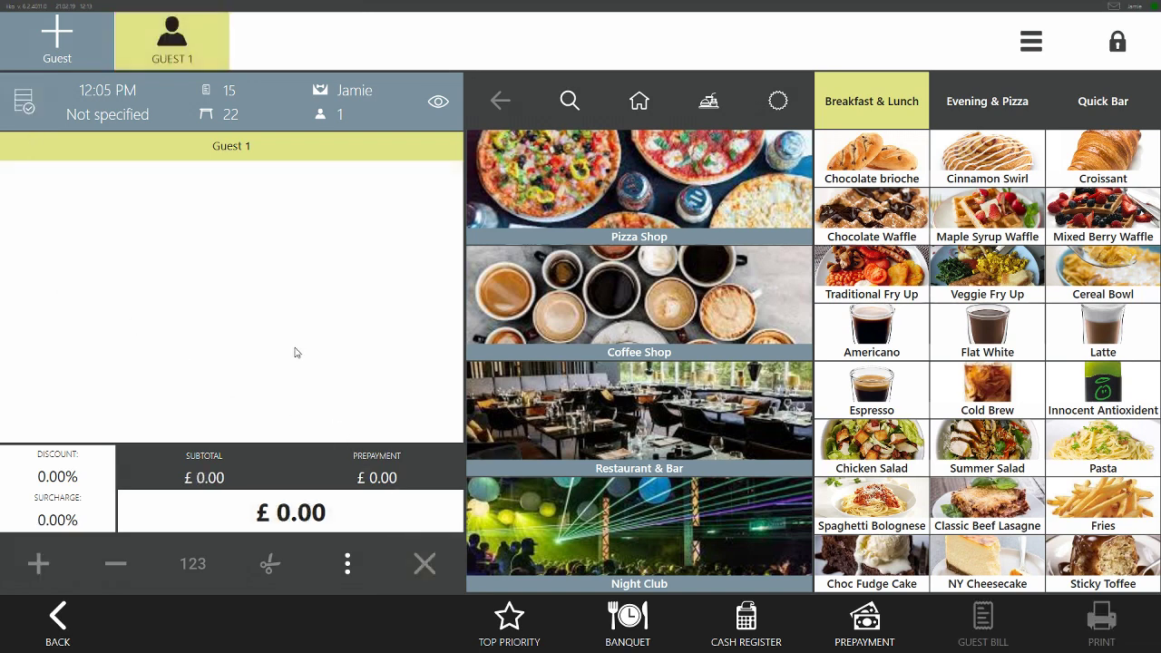
- Add a Traditional Fry Up, Veggie Fry Up and Maple Syrup Waffle, then toggle line marking
{"action": "left_click", "coordinate": [872, 272]}
{"action": "left_click", "coordinate": [987, 272]}
{"action": "left_click", "coordinate": [987, 218]}
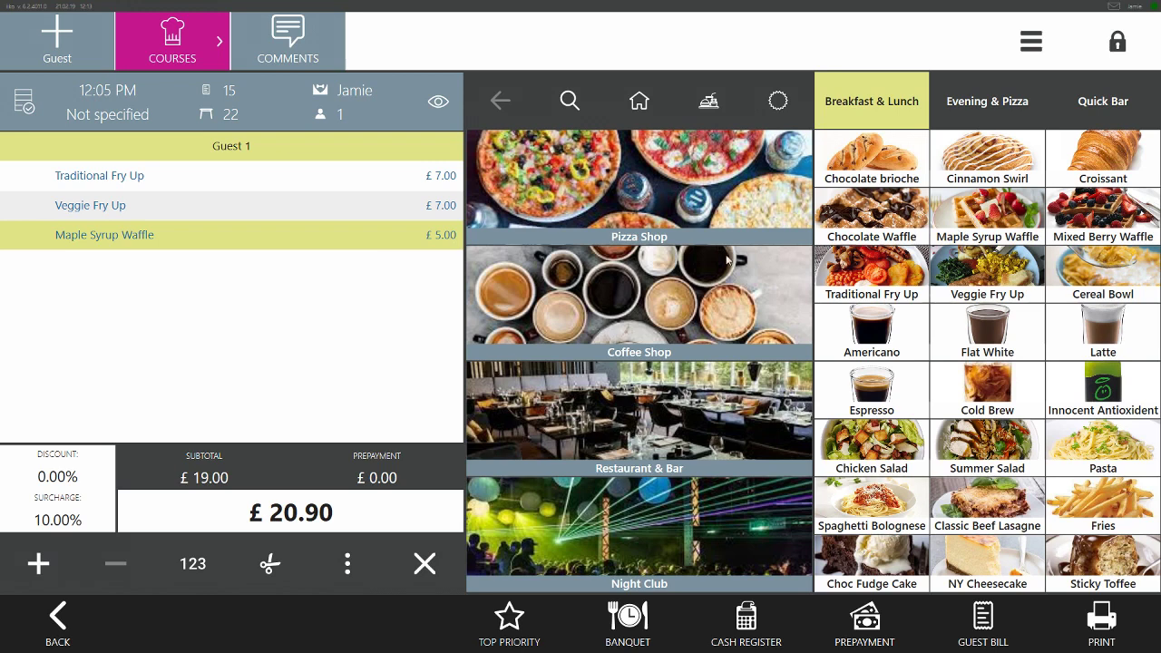
{"action": "left_click", "coordinate": [24, 111]}
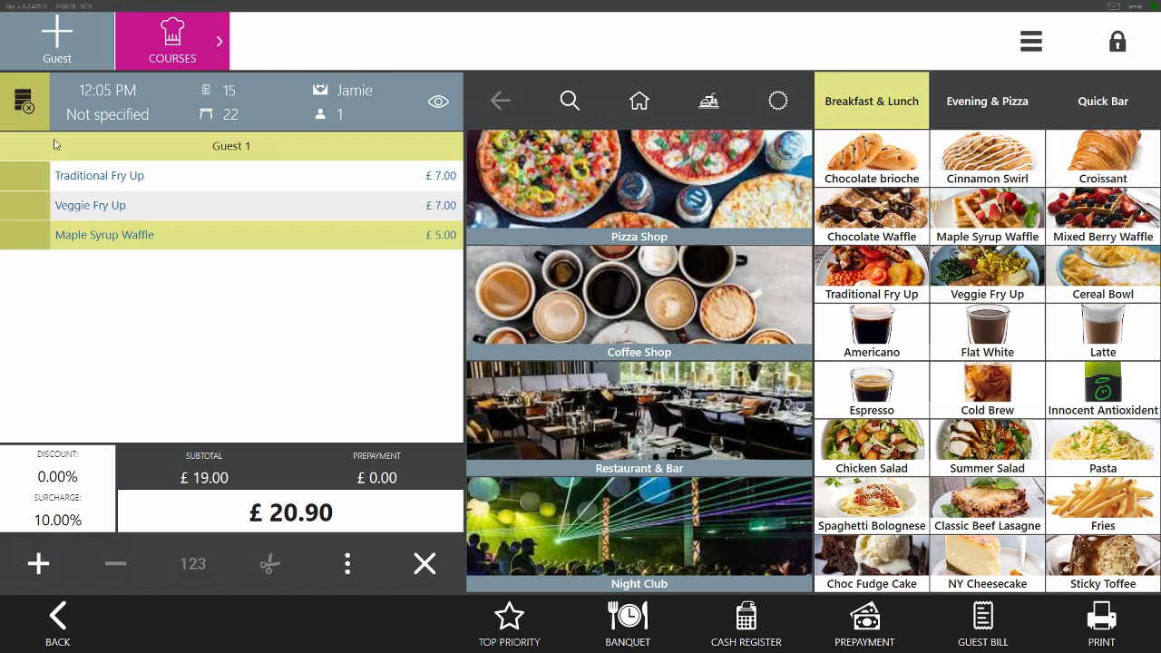
{"action": "left_click", "coordinate": [101, 180]}
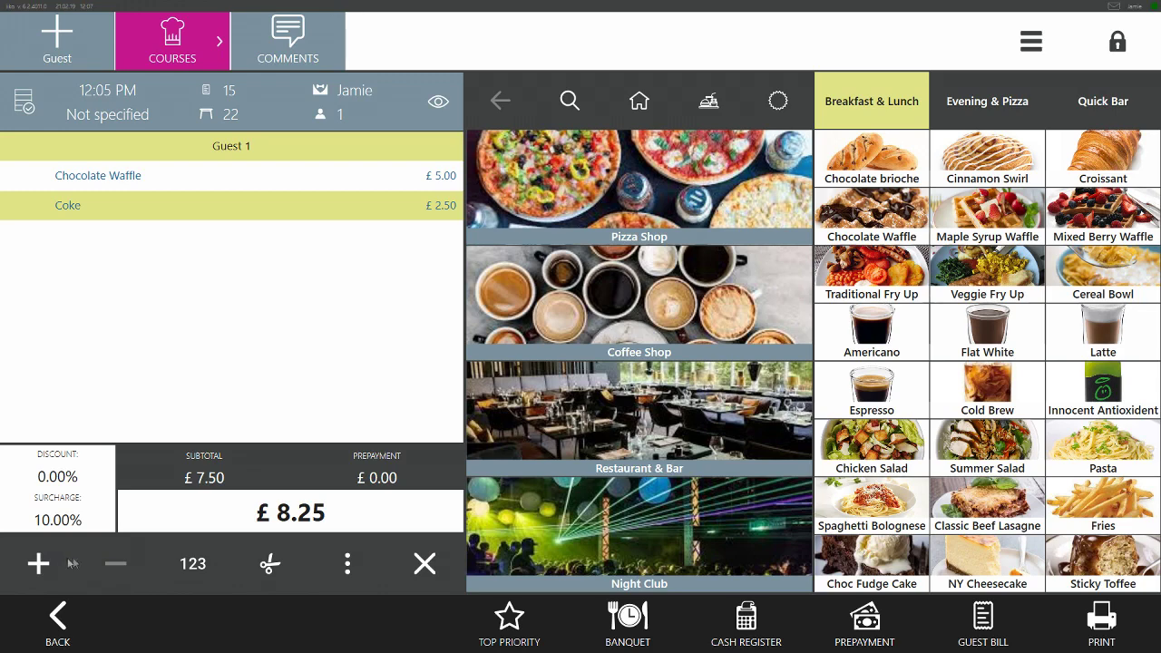
- Raise and lower the Coke quantity with the + and − buttons
{"action": "left_click", "coordinate": [39, 564]}
{"action": "left_click", "coordinate": [42, 564]}
{"action": "left_click", "coordinate": [39, 564]}
{"action": "left_click", "coordinate": [39, 564]}
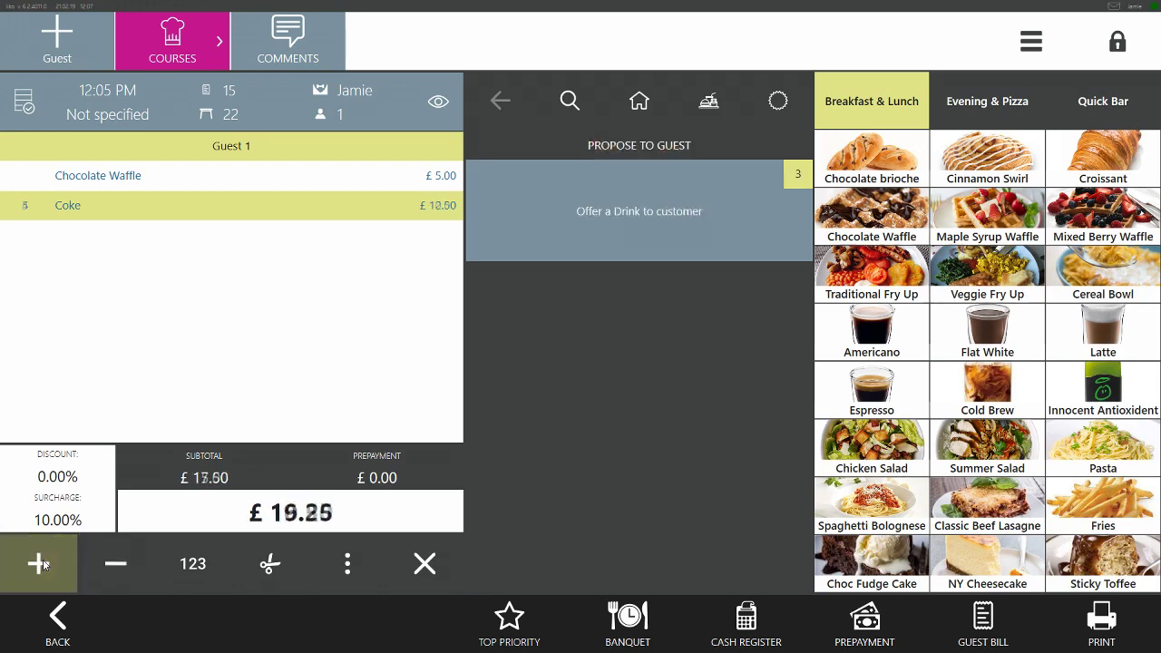
{"action": "left_click", "coordinate": [115, 564]}
{"action": "left_click", "coordinate": [115, 563]}
{"action": "left_click", "coordinate": [115, 563]}
{"action": "left_click", "coordinate": [115, 563]}
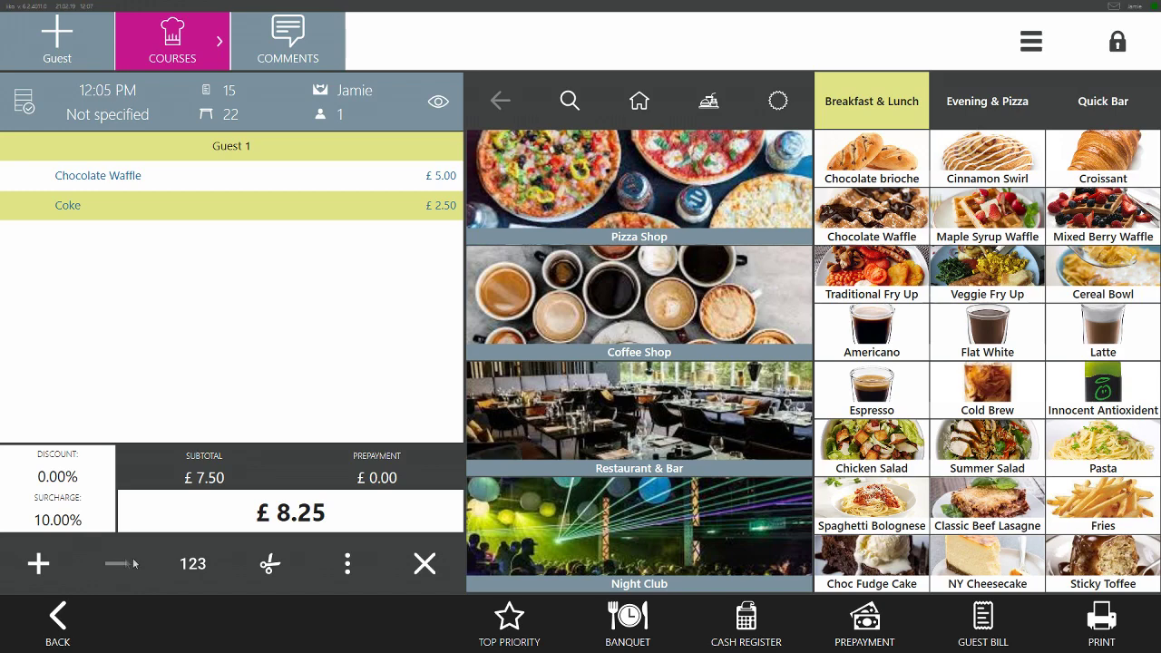
- Enter a Coke quantity of 12 on the 123 keypad
{"action": "left_click", "coordinate": [193, 564]}
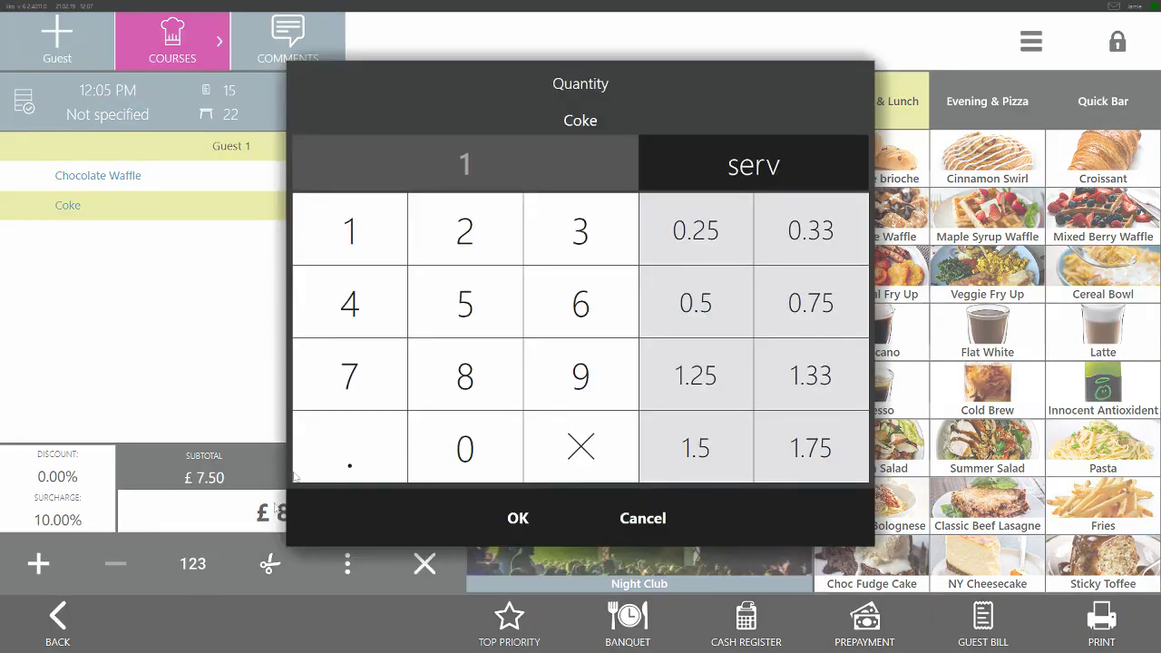
{"action": "left_click", "coordinate": [360, 264]}
{"action": "left_click", "coordinate": [445, 254]}
{"action": "left_click", "coordinate": [516, 514]}
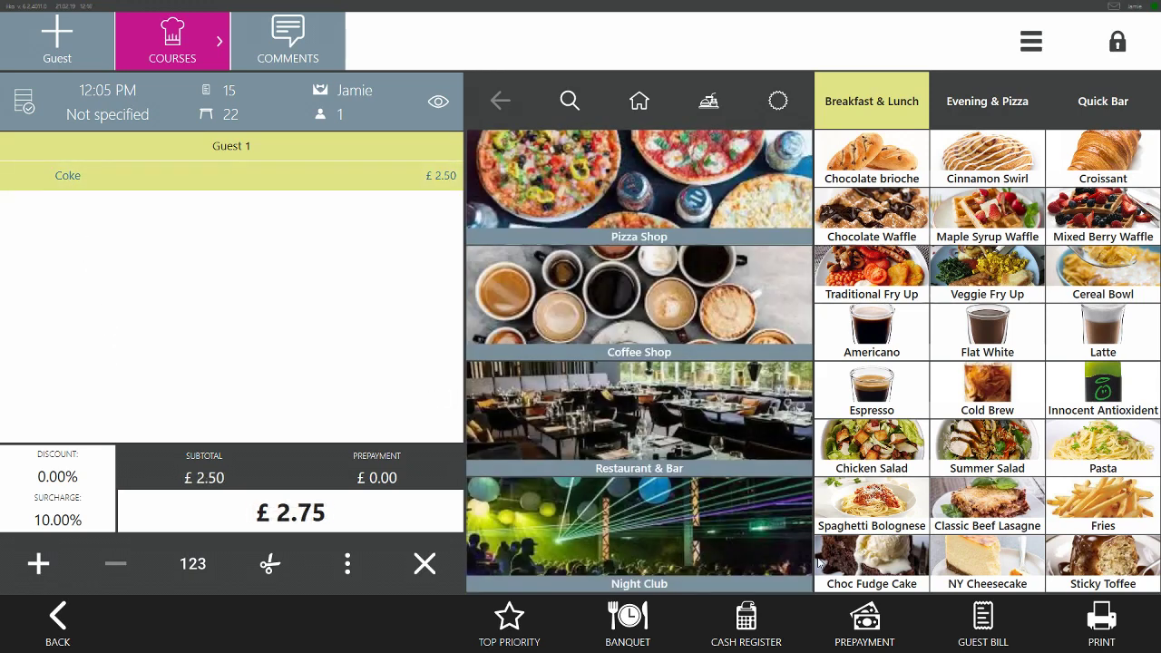
- Open the CASH REGISTER payment screen and choose BANK CARDS as the payment type
{"action": "left_click", "coordinate": [747, 626]}
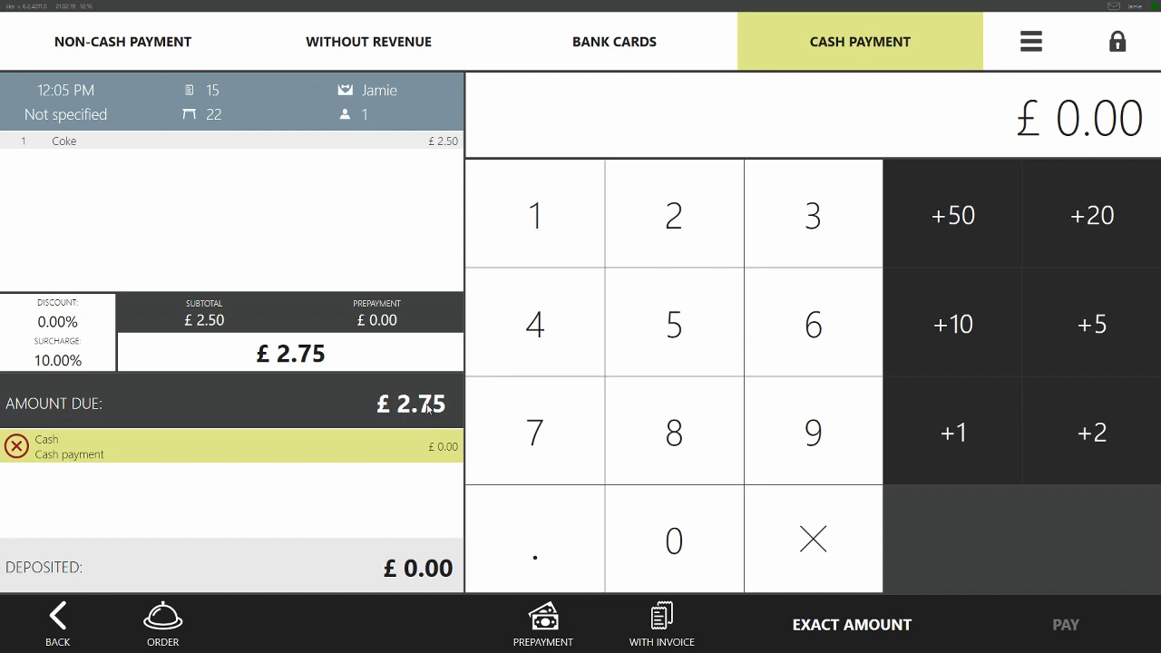
{"action": "left_click", "coordinate": [620, 46]}
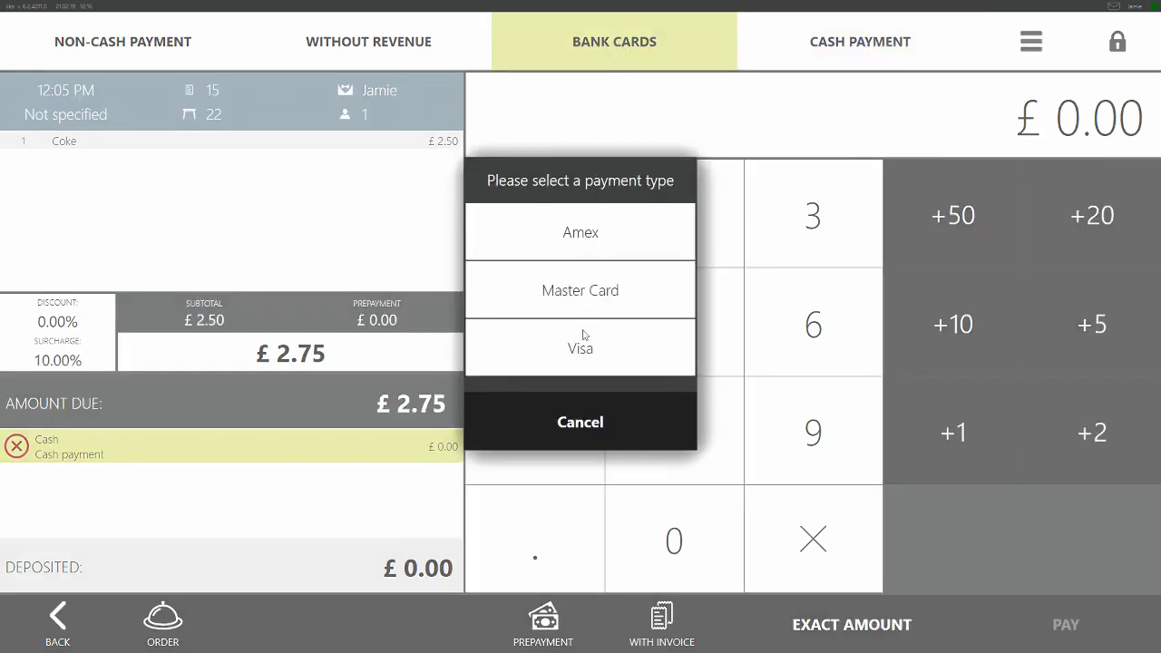